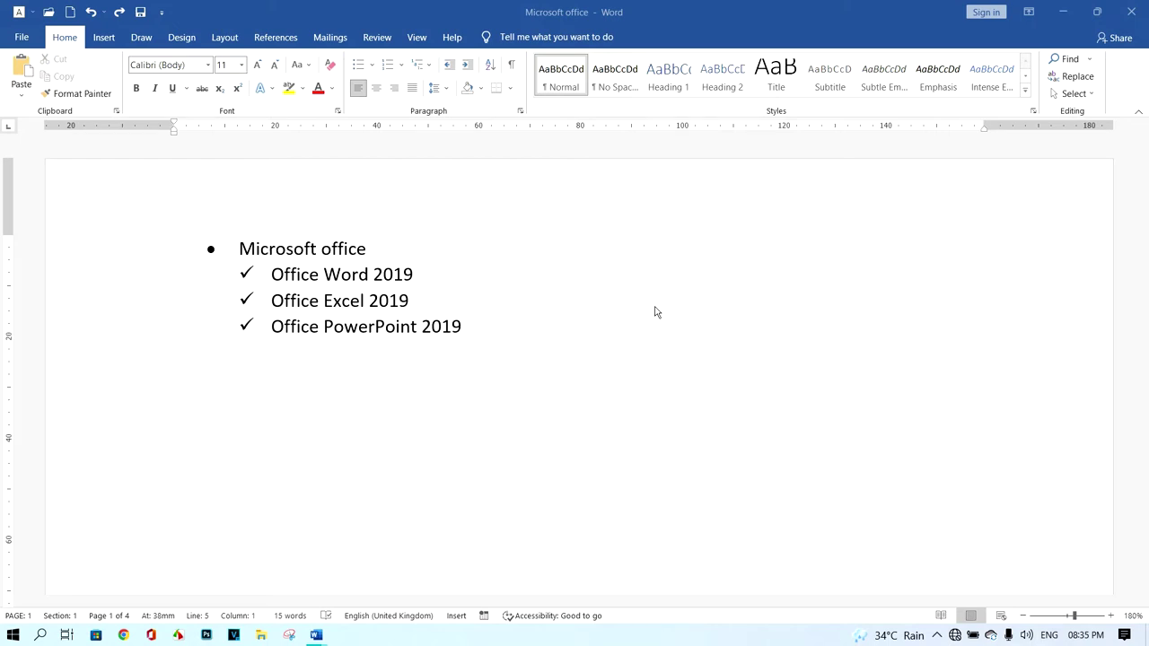
Undo the existing list formatting so the four lines return to plain text
{"action": "key", "text": "alt+h"}
{"action": "key", "text": "u"}
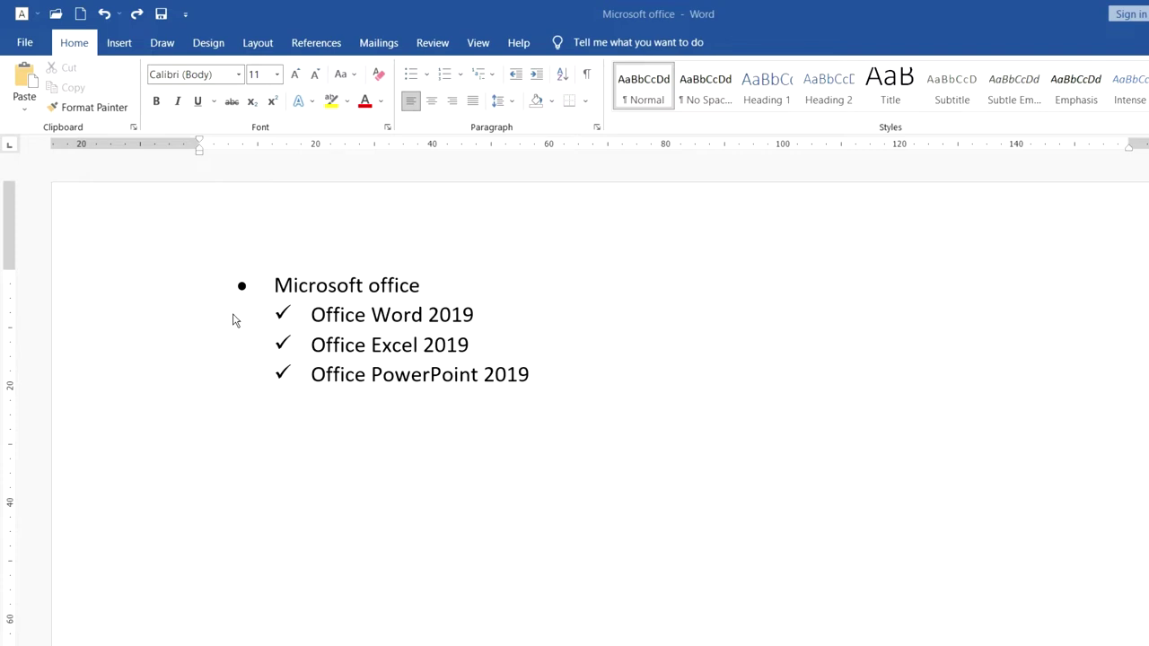
{"action": "key", "text": "ctrl+z"}
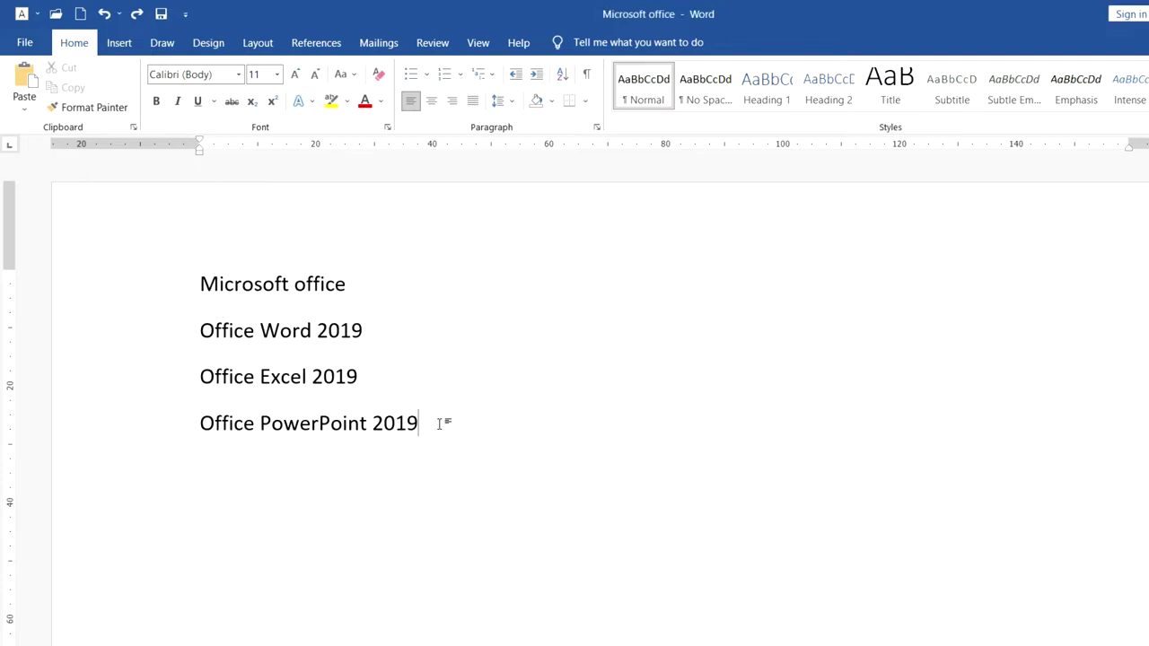
Apply plain round bullets to all four lines as one flat list
{"action": "left_click_drag", "start_coordinate": [448, 428], "coordinate": [162, 280]}
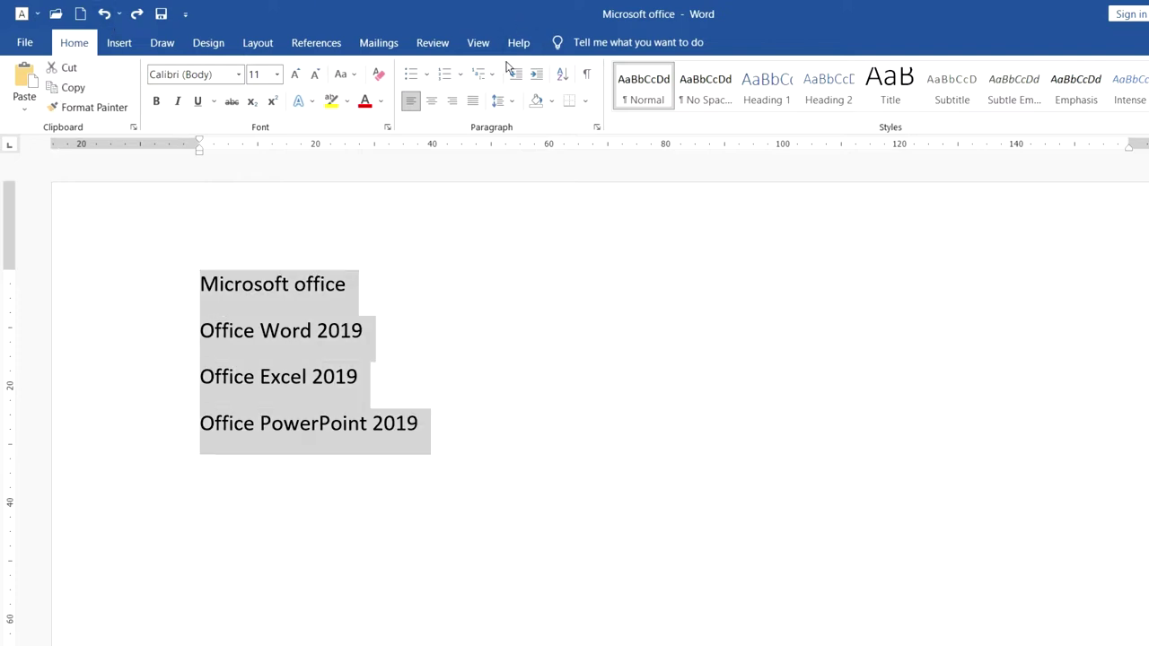
{"action": "left_click", "coordinate": [426, 78]}
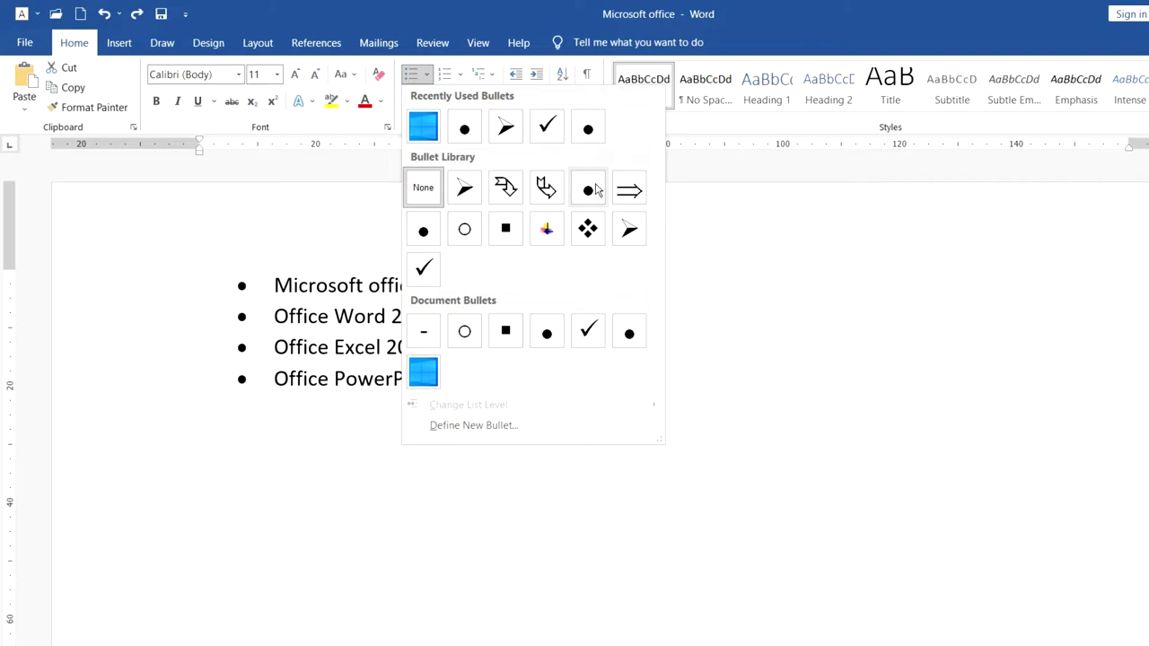
{"action": "left_click", "coordinate": [592, 196]}
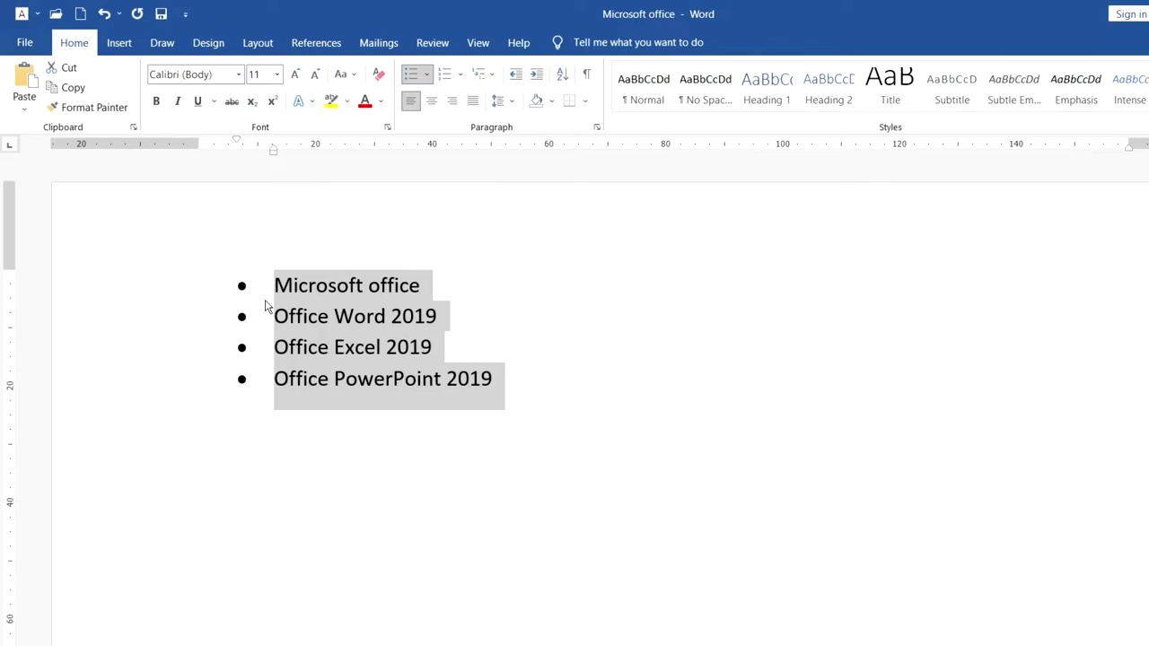
{"action": "left_click", "coordinate": [519, 396]}
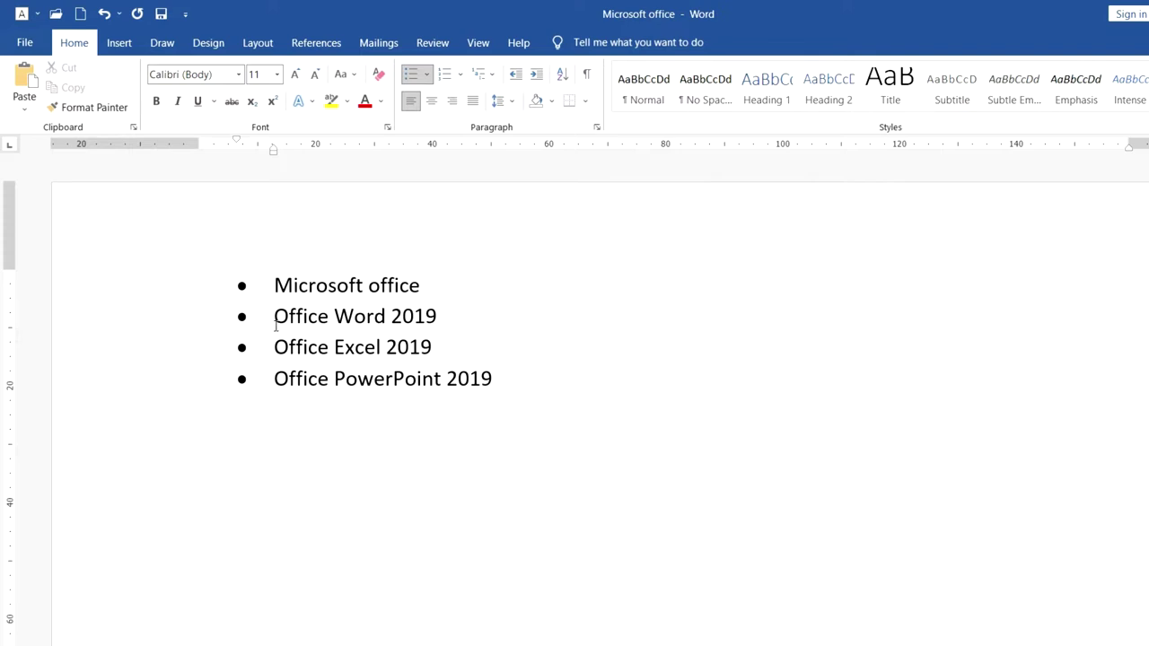
Switch the Word, Excel and PowerPoint lines to check-mark bullets from the Bullet Library
{"action": "left_click_drag", "start_coordinate": [275, 314], "coordinate": [509, 377]}
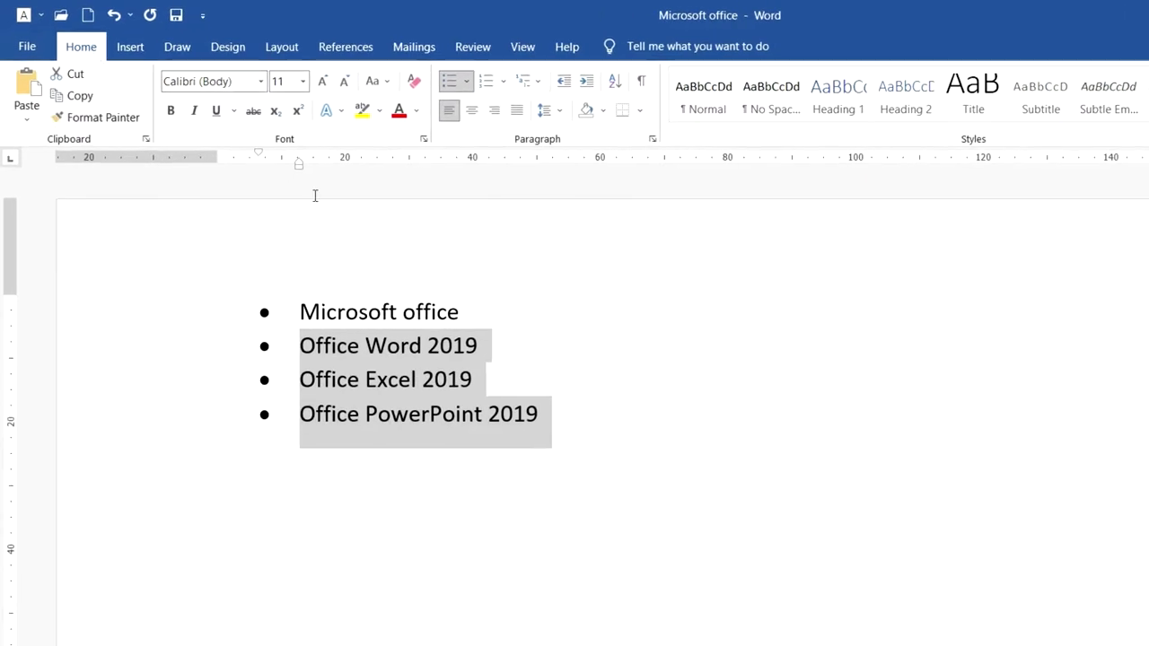
{"action": "left_click", "coordinate": [467, 81]}
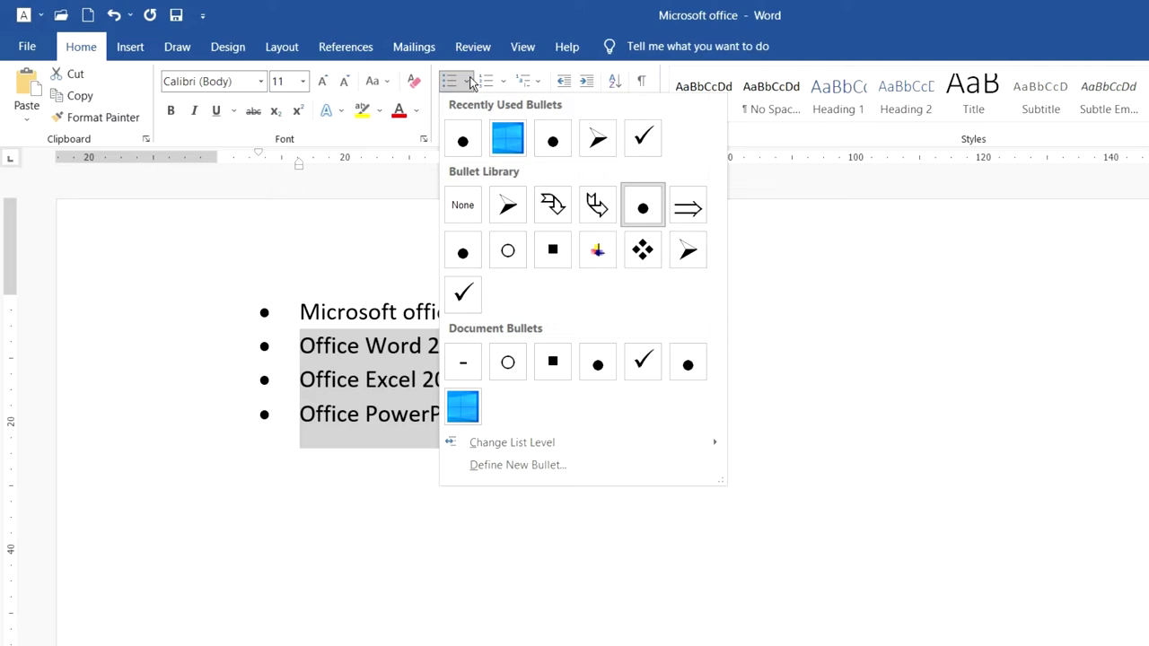
{"action": "left_click", "coordinate": [476, 301]}
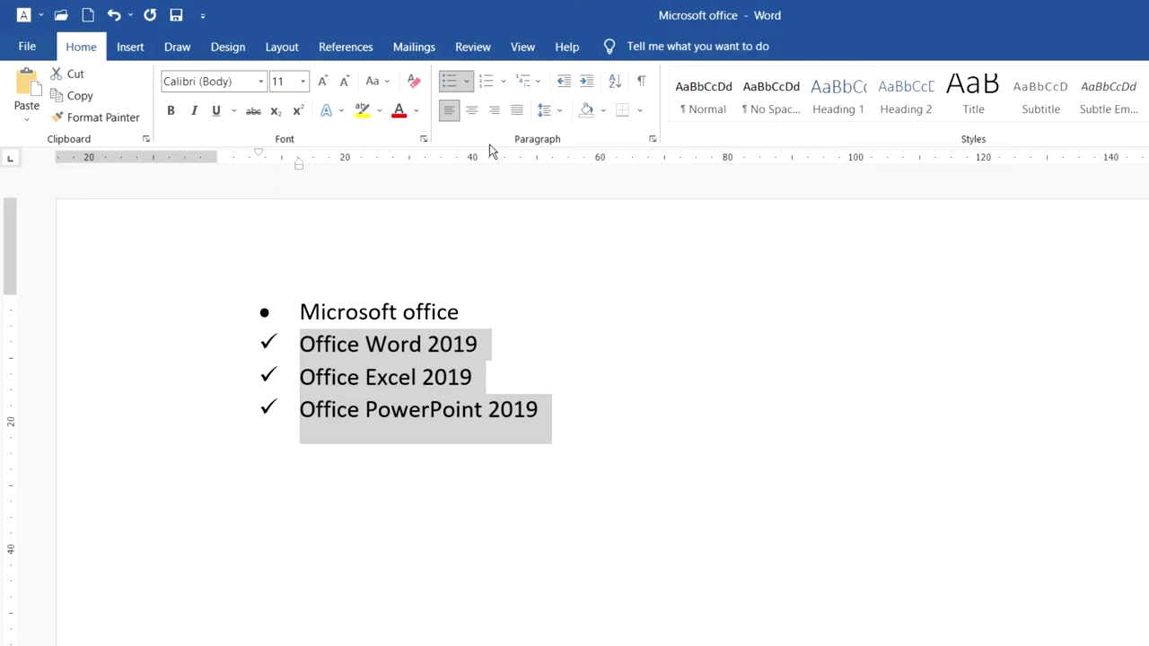
Indent the three check-mark Office 2019 lines one level beneath 'Microsoft office'
{"action": "left_click", "coordinate": [584, 88]}
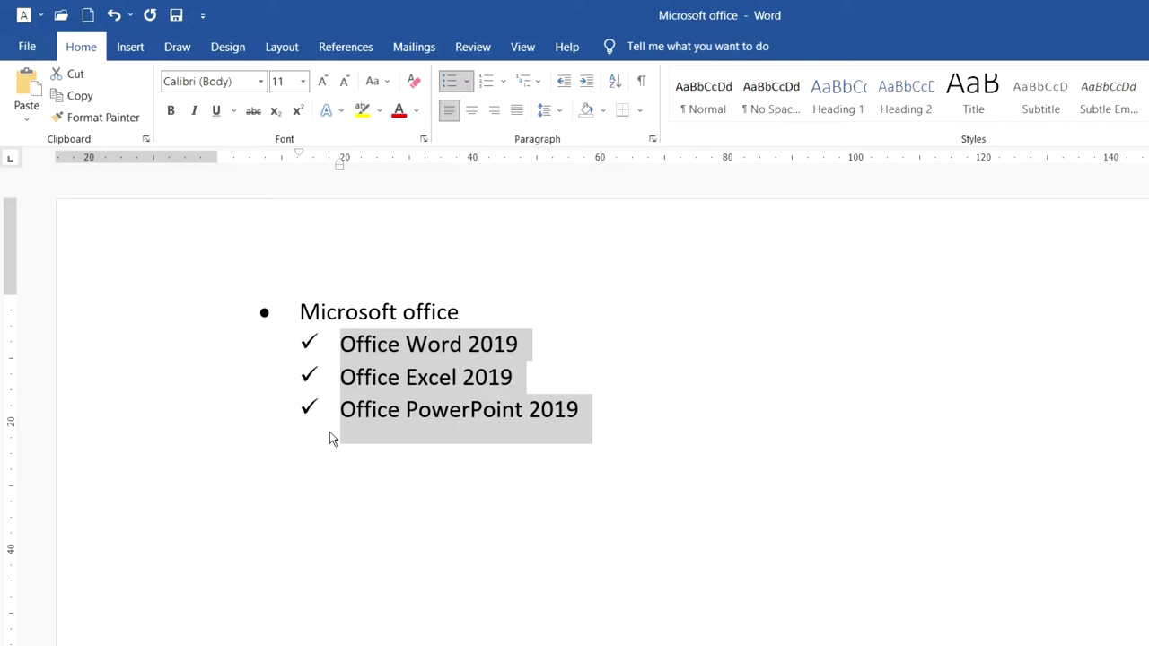
{"action": "left_click", "coordinate": [634, 441]}
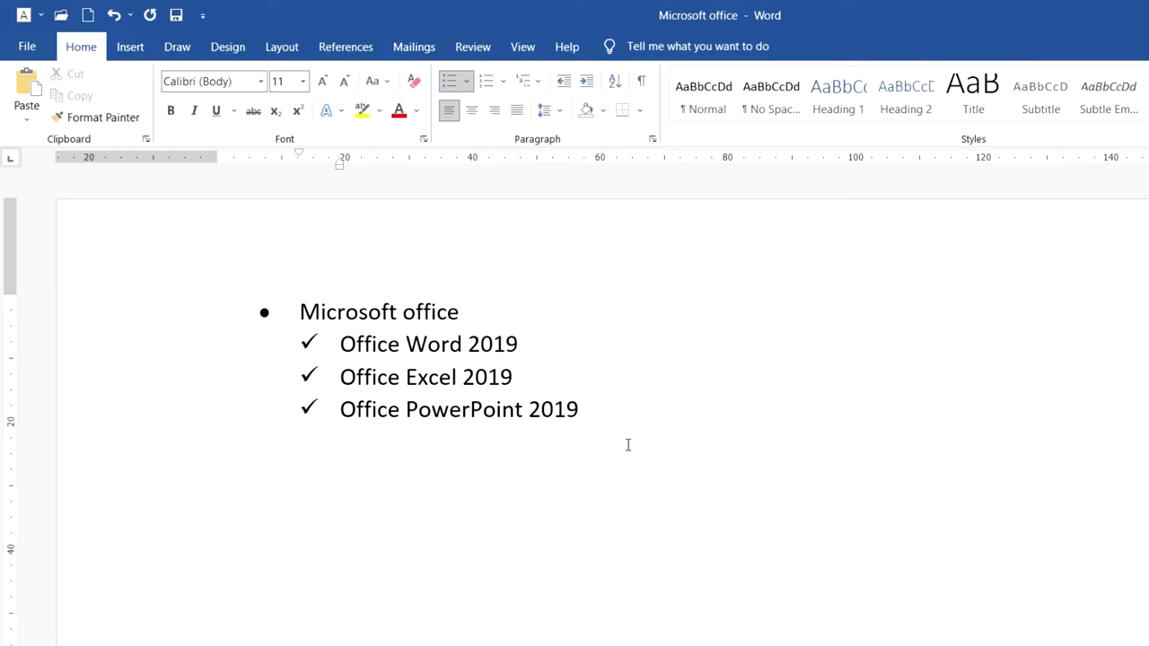
{"action": "left_click_drag", "start_coordinate": [579, 410], "coordinate": [357, 345]}
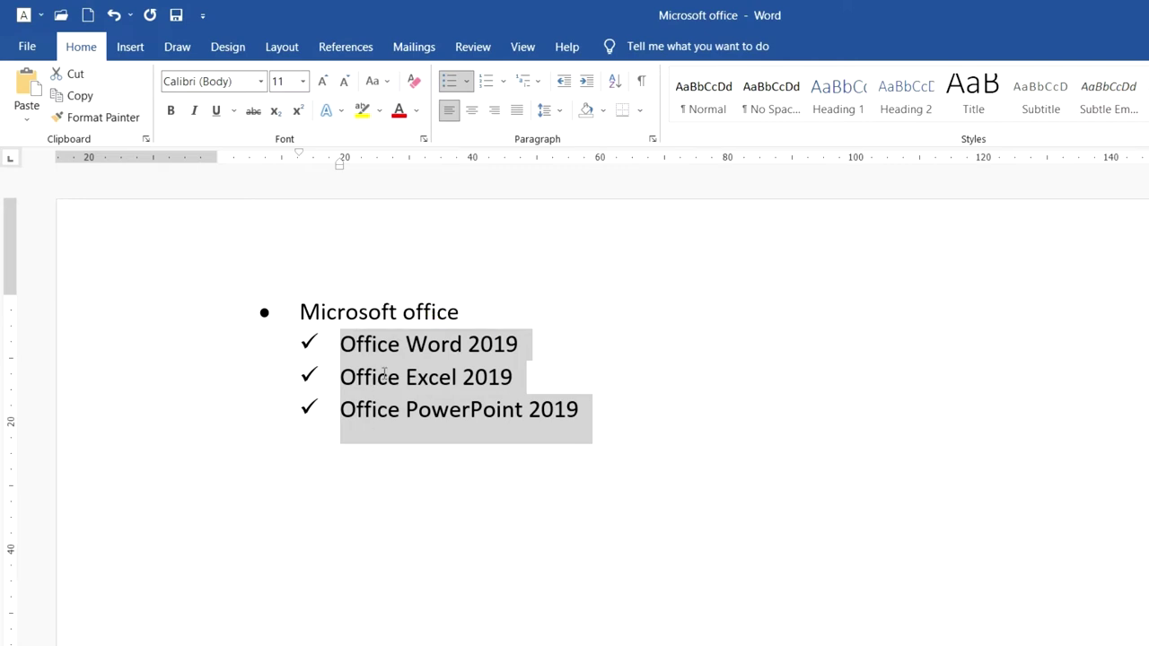
{"action": "left_click", "coordinate": [467, 83]}
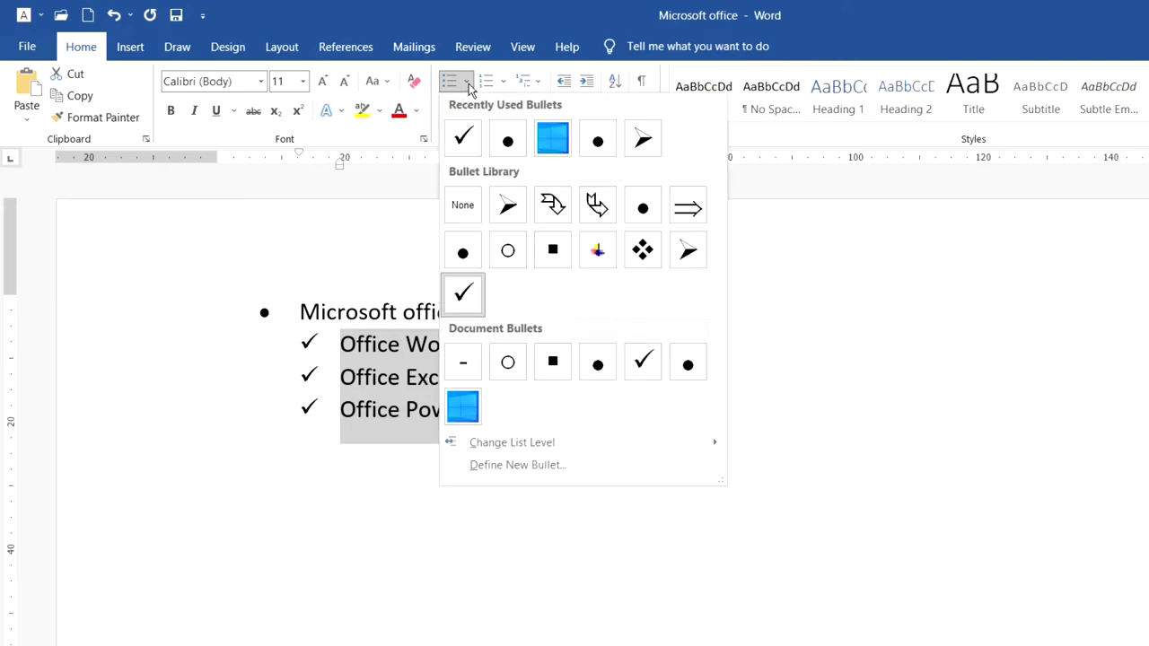
Begin a Define New Bullet setup using a picture as the bullet character
{"action": "left_click", "coordinate": [627, 472]}
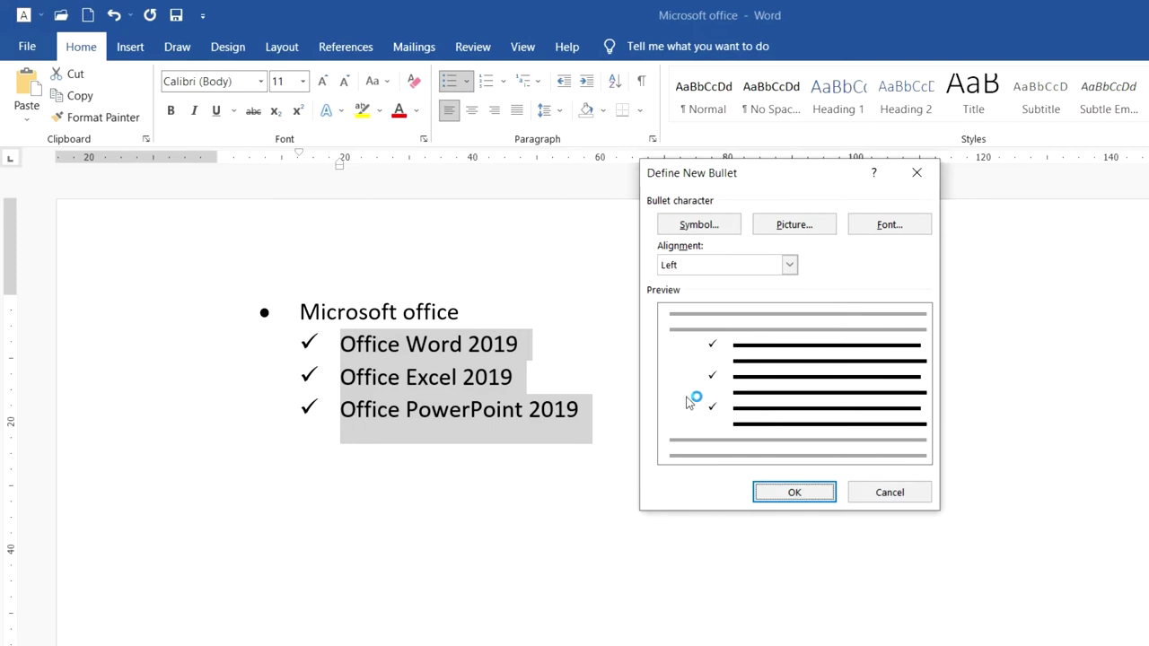
{"action": "left_click", "coordinate": [823, 226]}
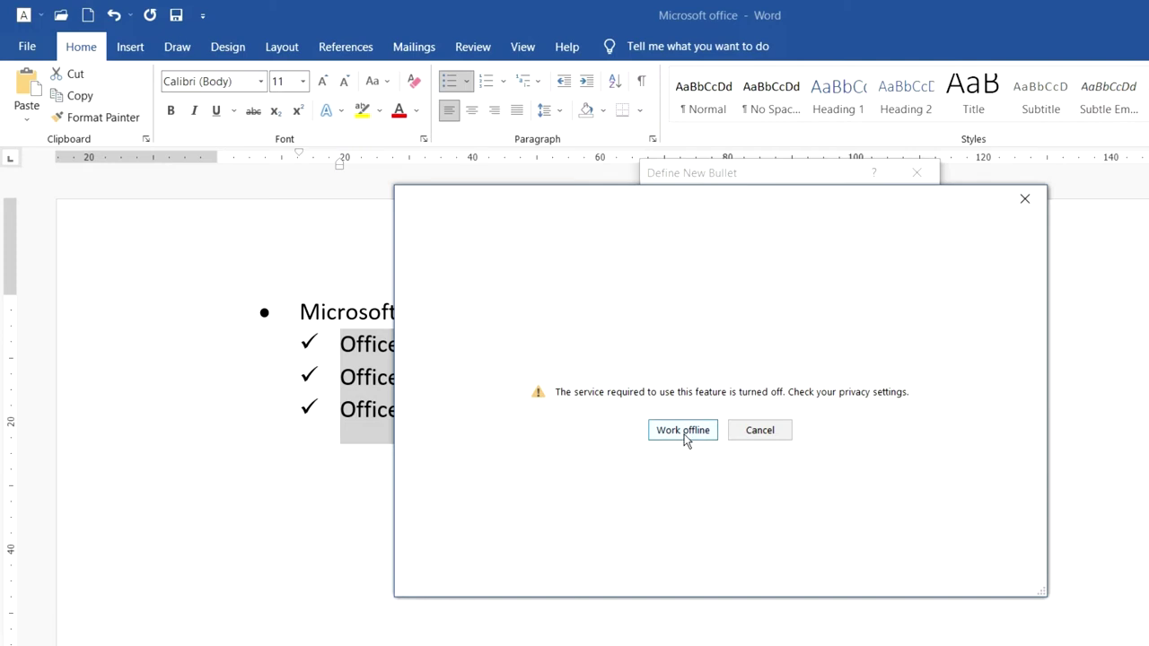
Use the Desktop image 'picuter' as the picture bullet for the three Office sub-items
{"action": "left_click", "coordinate": [685, 438]}
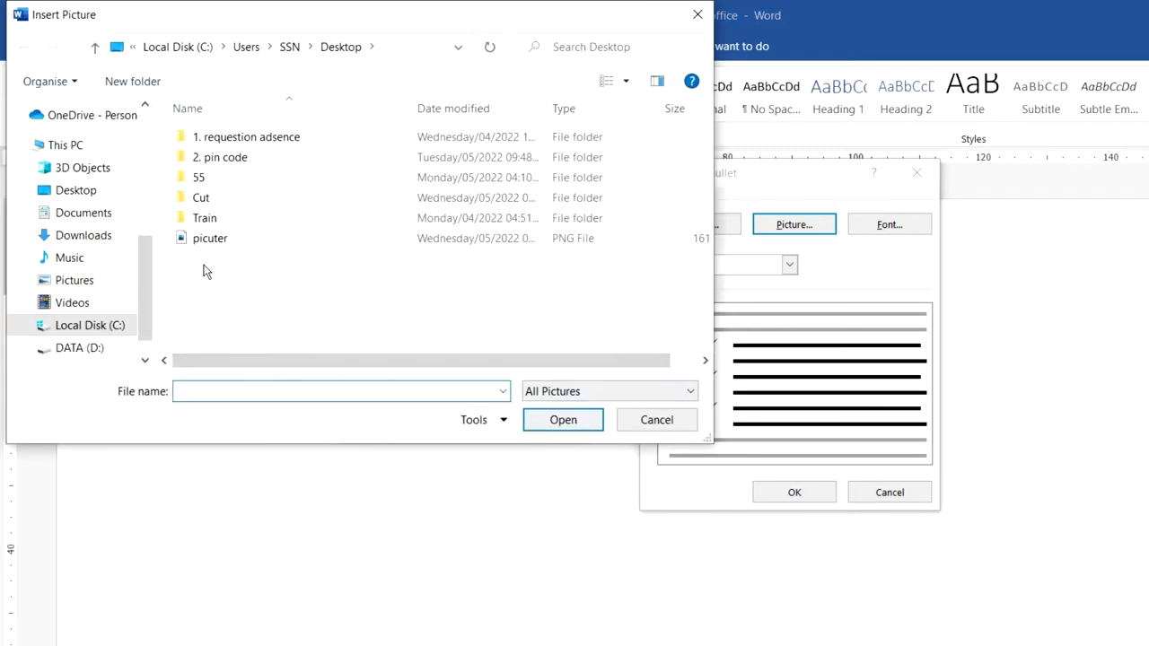
{"action": "left_click", "coordinate": [63, 190]}
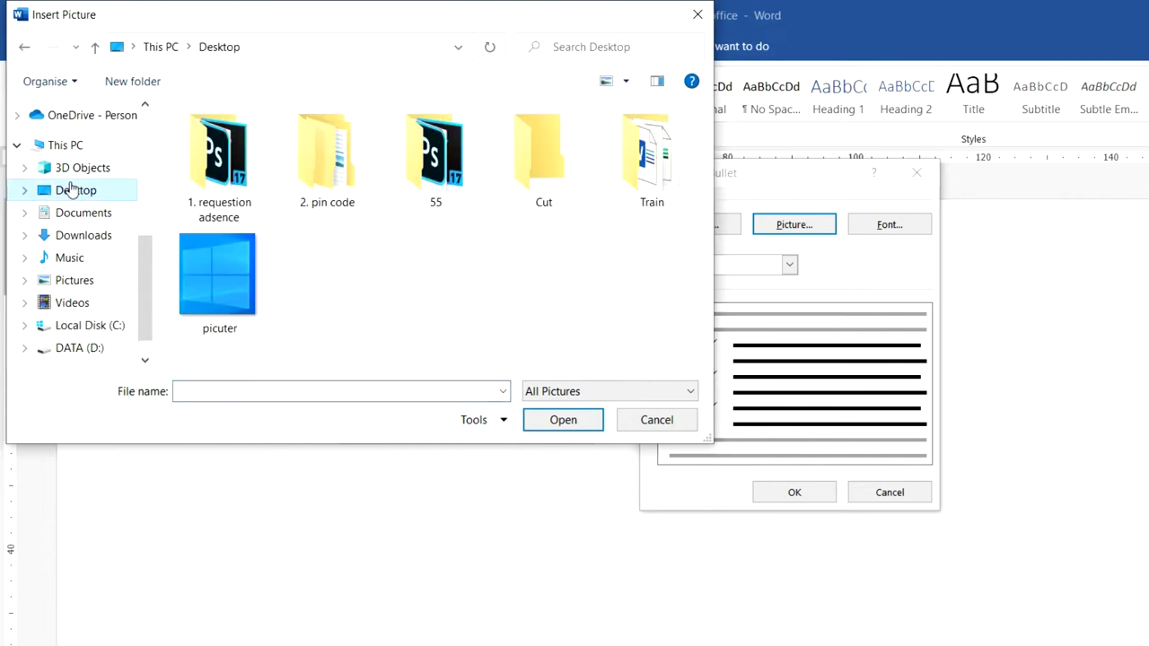
{"action": "left_click", "coordinate": [234, 281]}
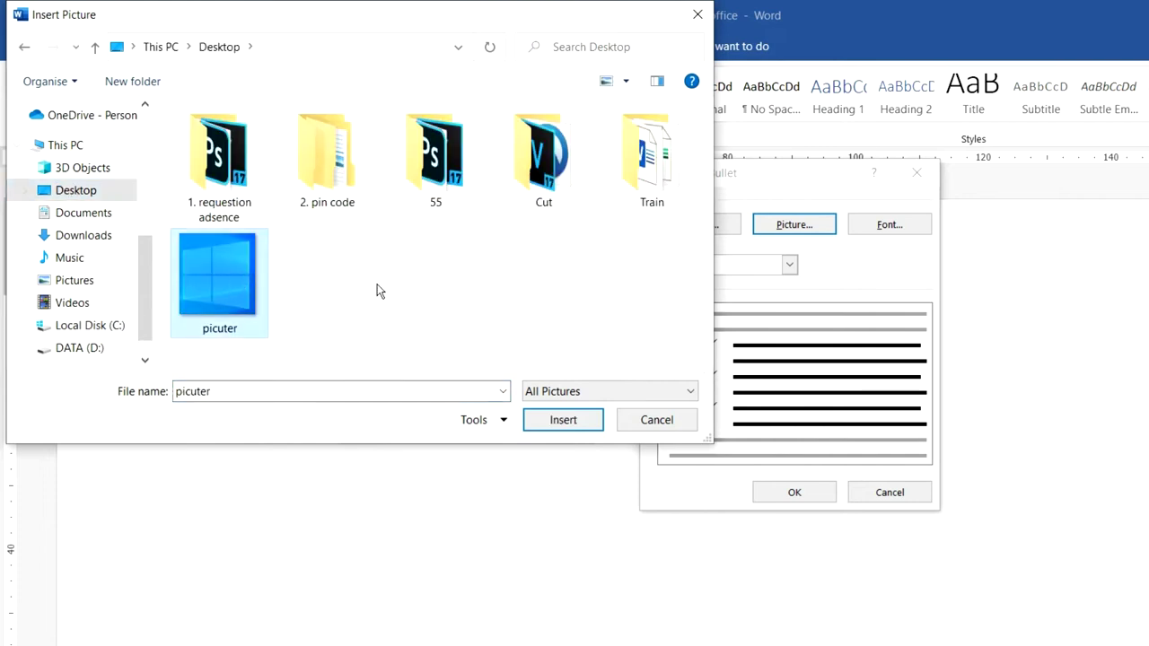
{"action": "left_click", "coordinate": [588, 428]}
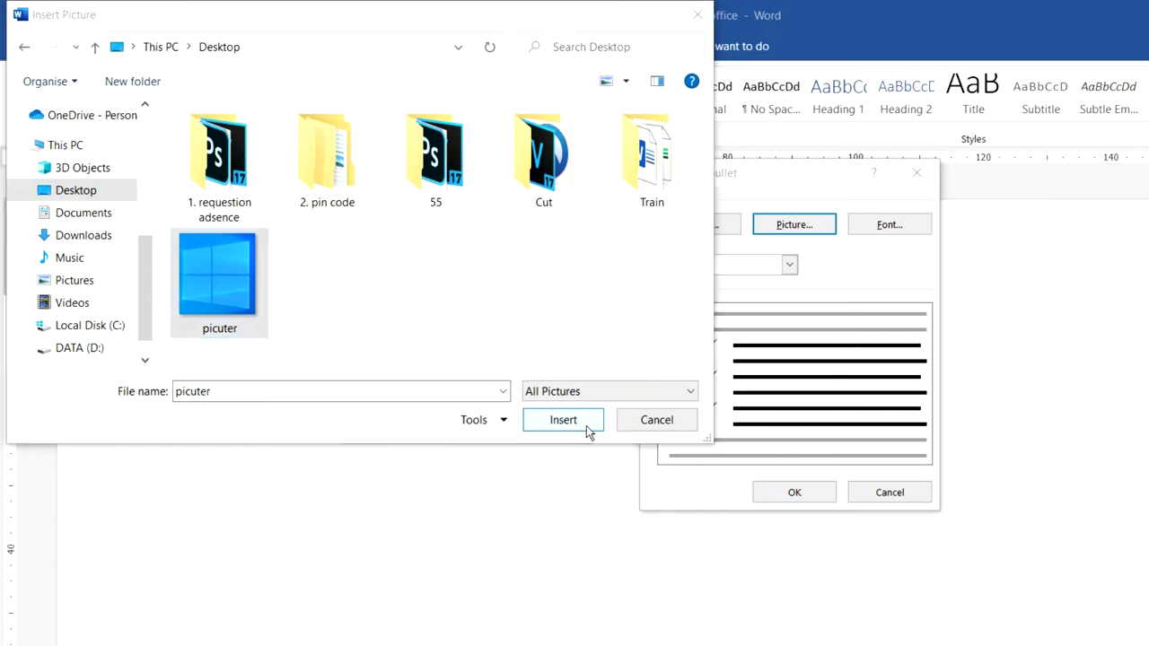
{"action": "left_click", "coordinate": [815, 493]}
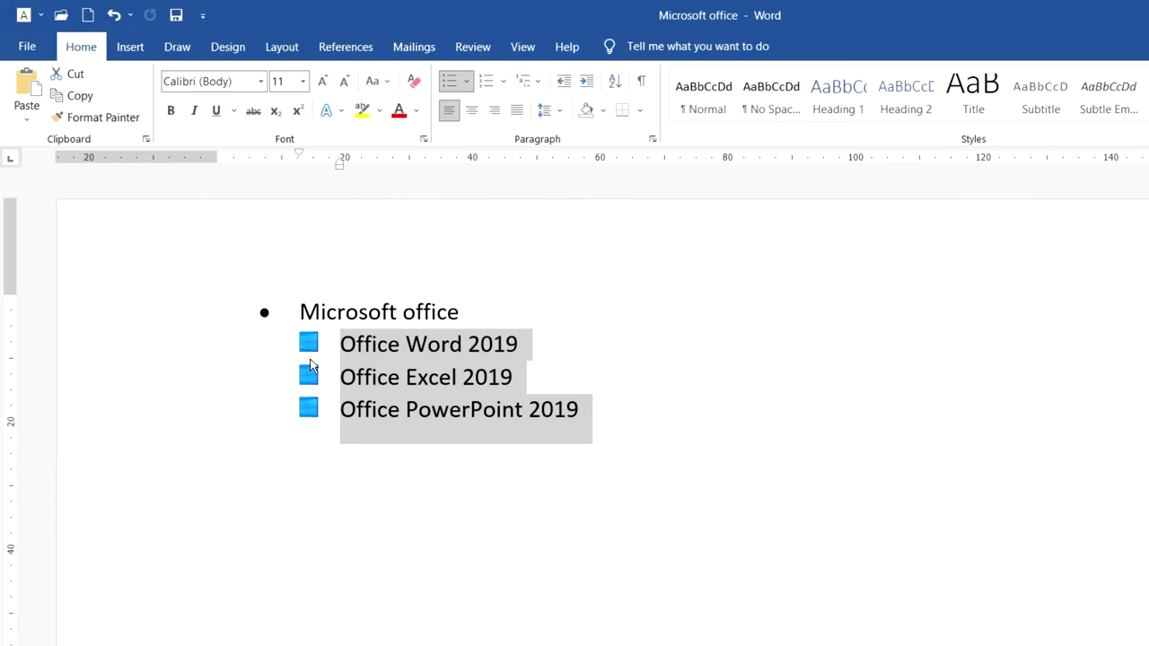
{"action": "left_click", "coordinate": [593, 398]}
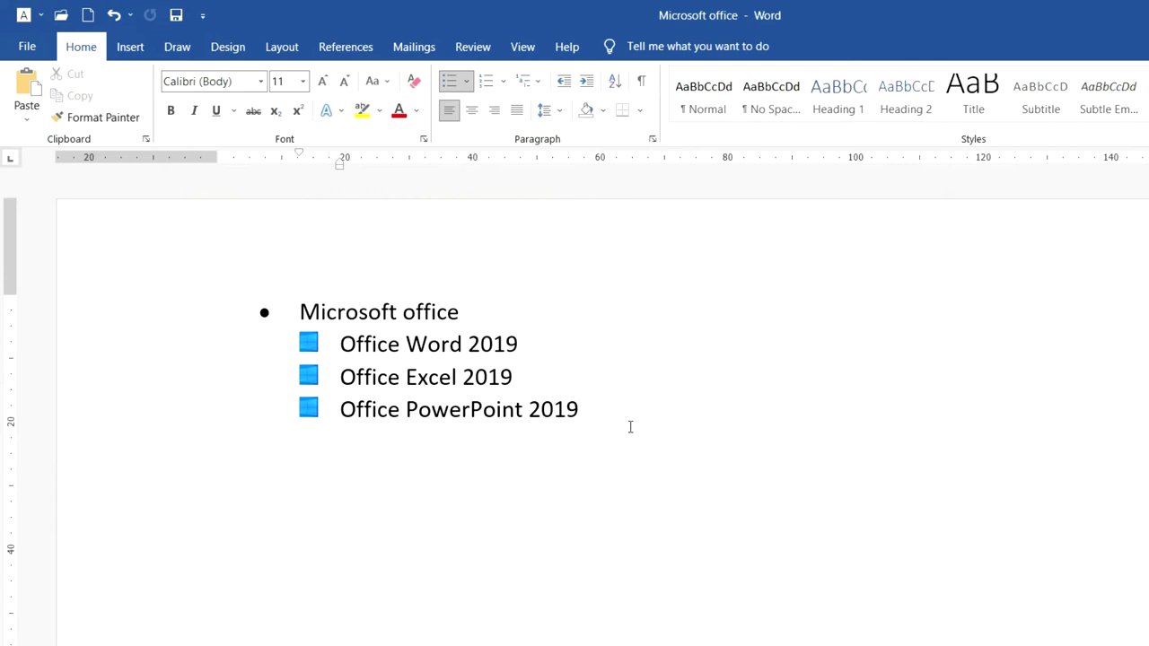
{"action": "left_click_drag", "start_coordinate": [586, 408], "coordinate": [344, 345]}
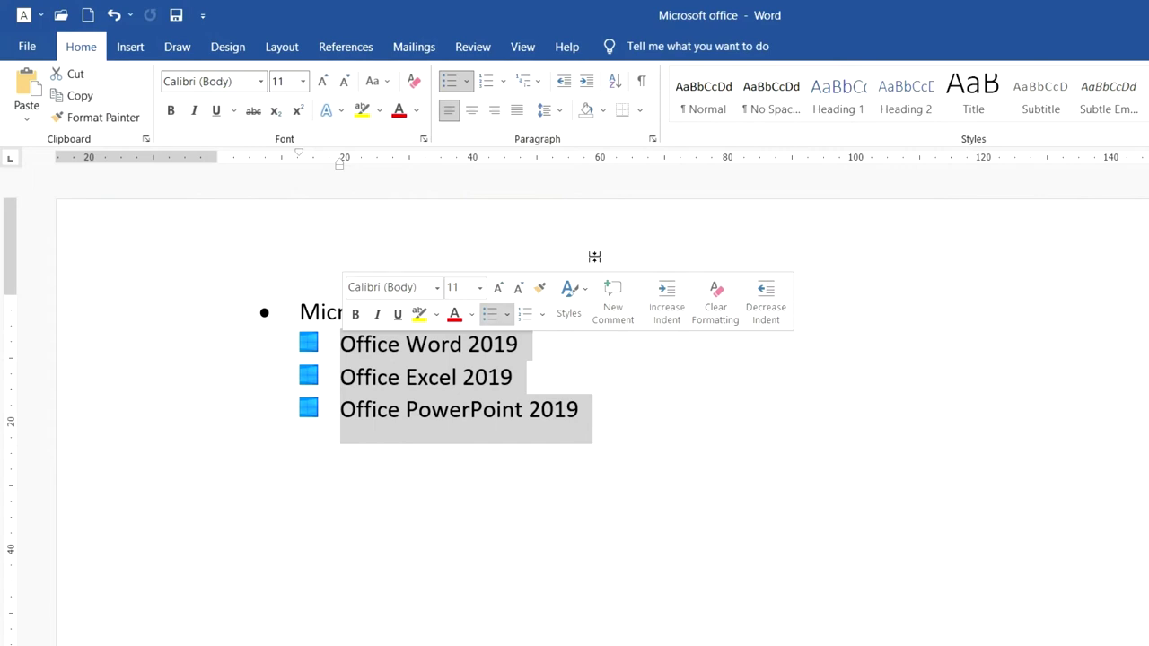
Define a right-arrow symbol bullet for the three indented Office sub-items
{"action": "left_click", "coordinate": [466, 81]}
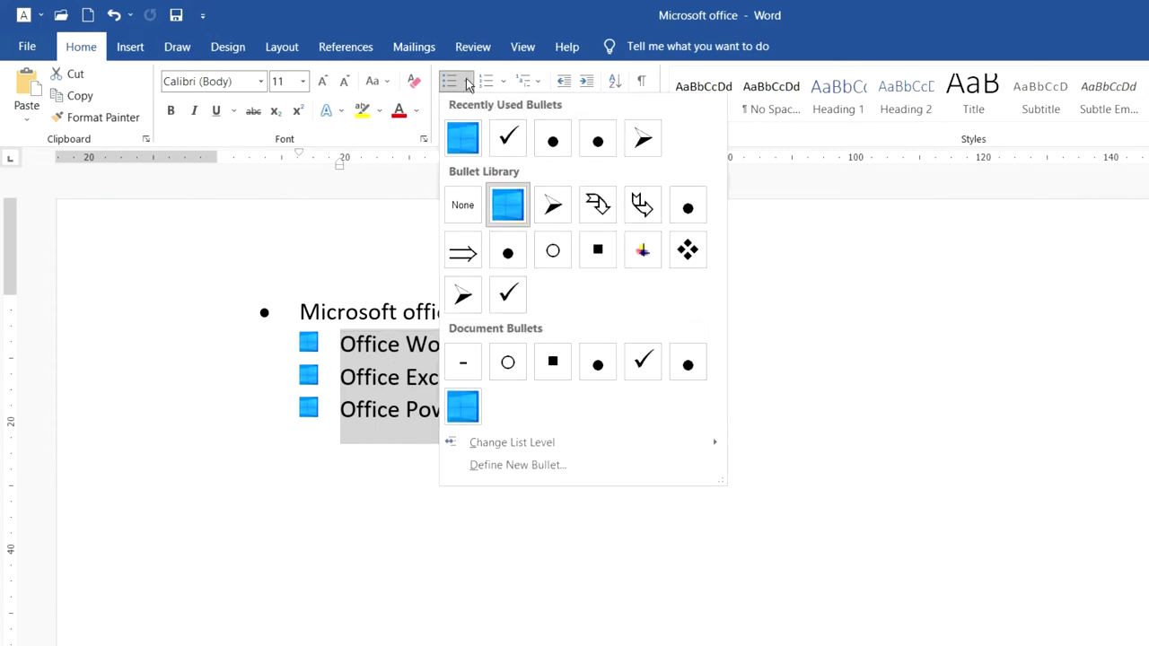
{"action": "left_click", "coordinate": [575, 468]}
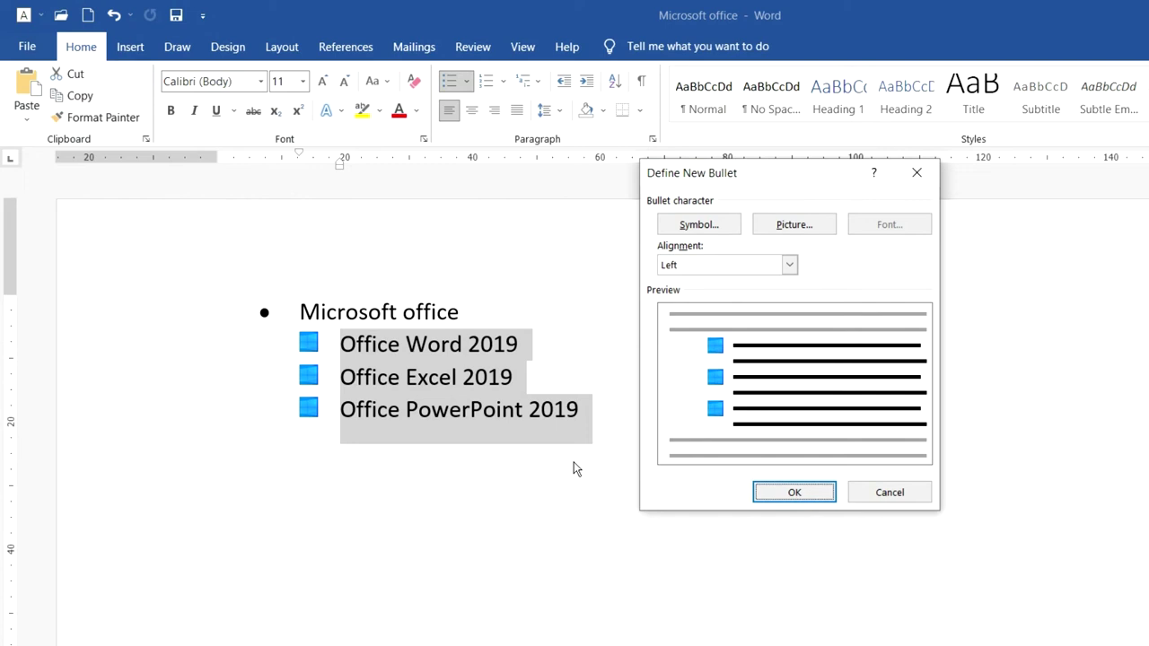
{"action": "left_click", "coordinate": [729, 224]}
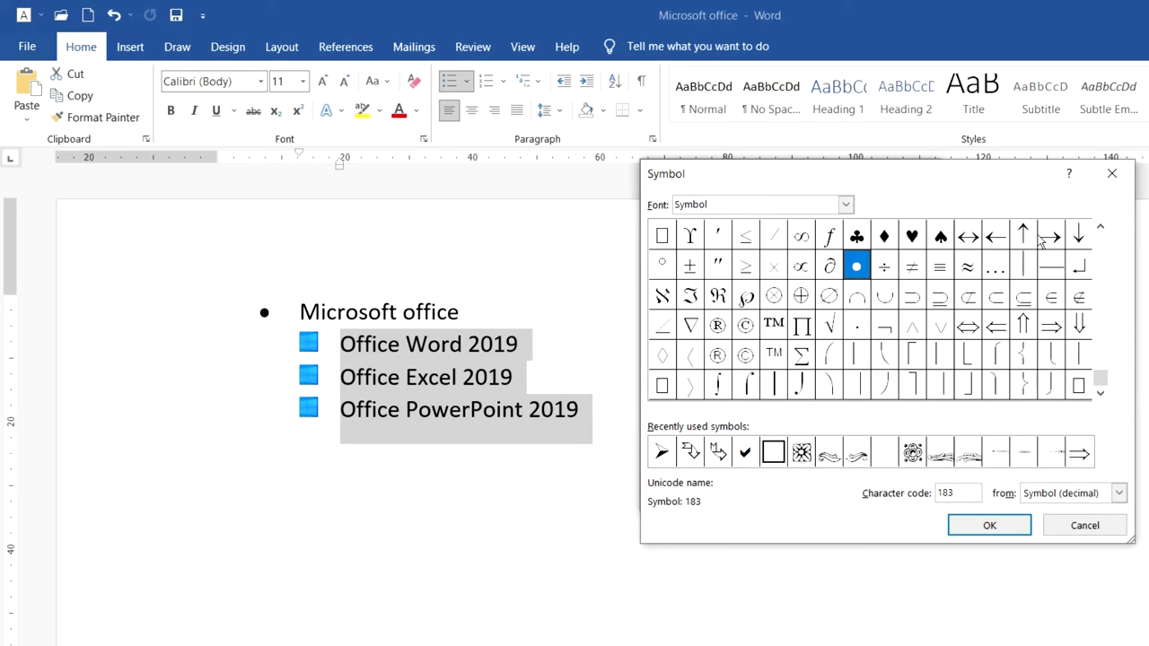
{"action": "left_click", "coordinate": [1048, 241]}
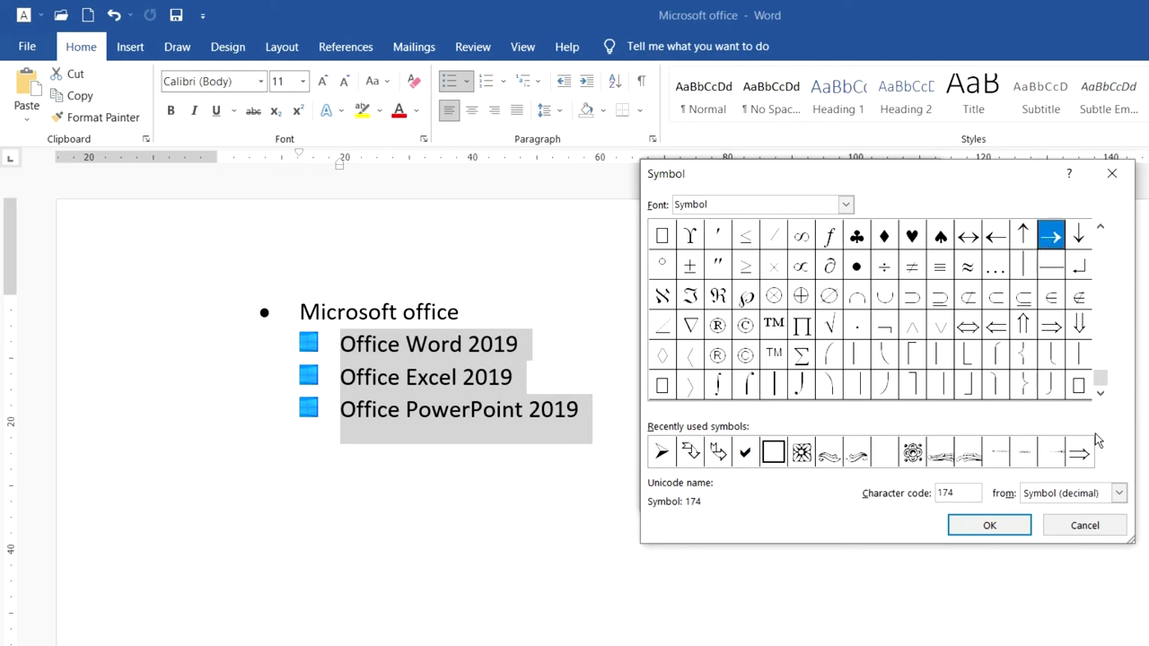
{"action": "left_click", "coordinate": [1028, 528]}
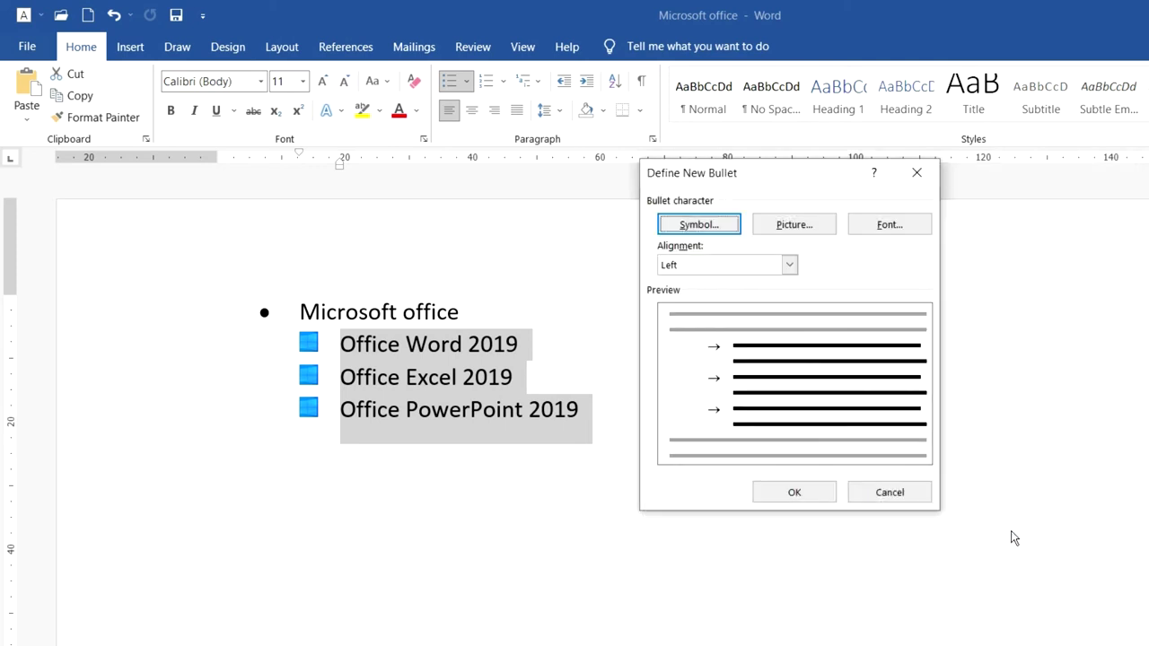
{"action": "left_click", "coordinate": [794, 495]}
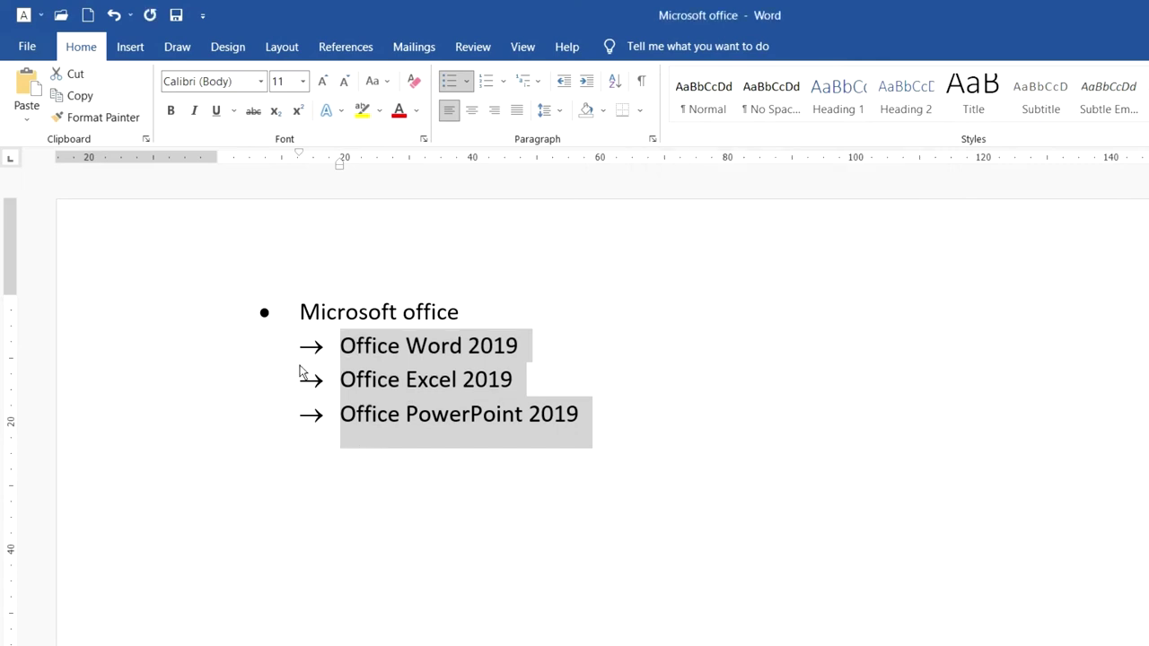
{"action": "left_click", "coordinate": [651, 406]}
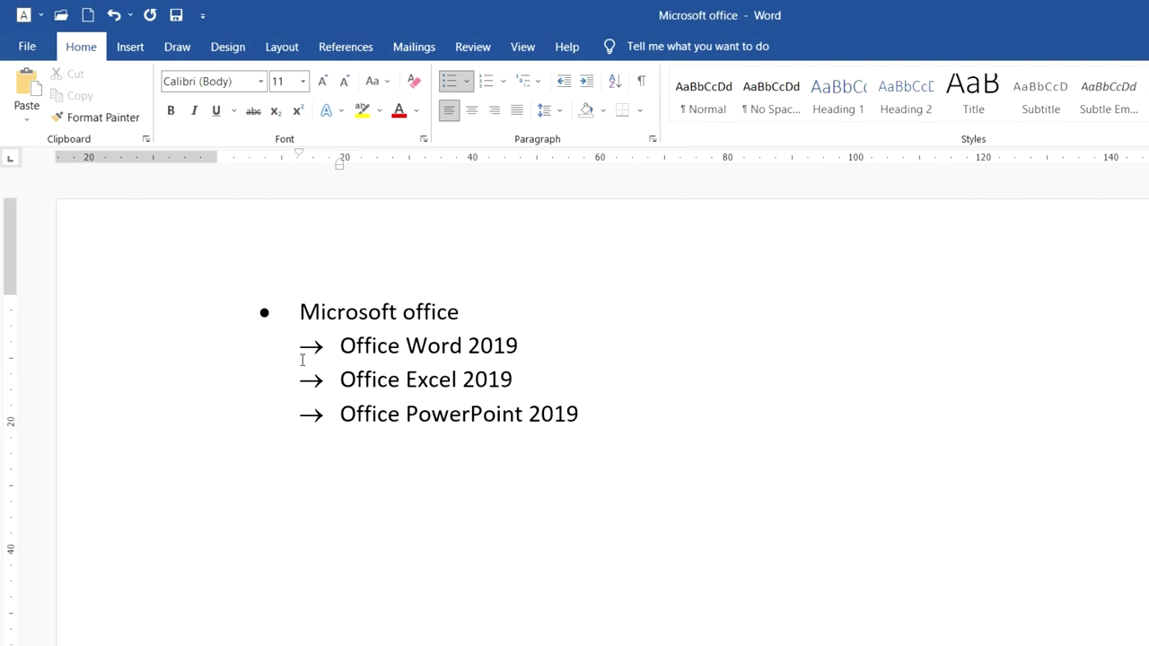
{"action": "left_click_drag", "start_coordinate": [628, 418], "coordinate": [294, 298]}
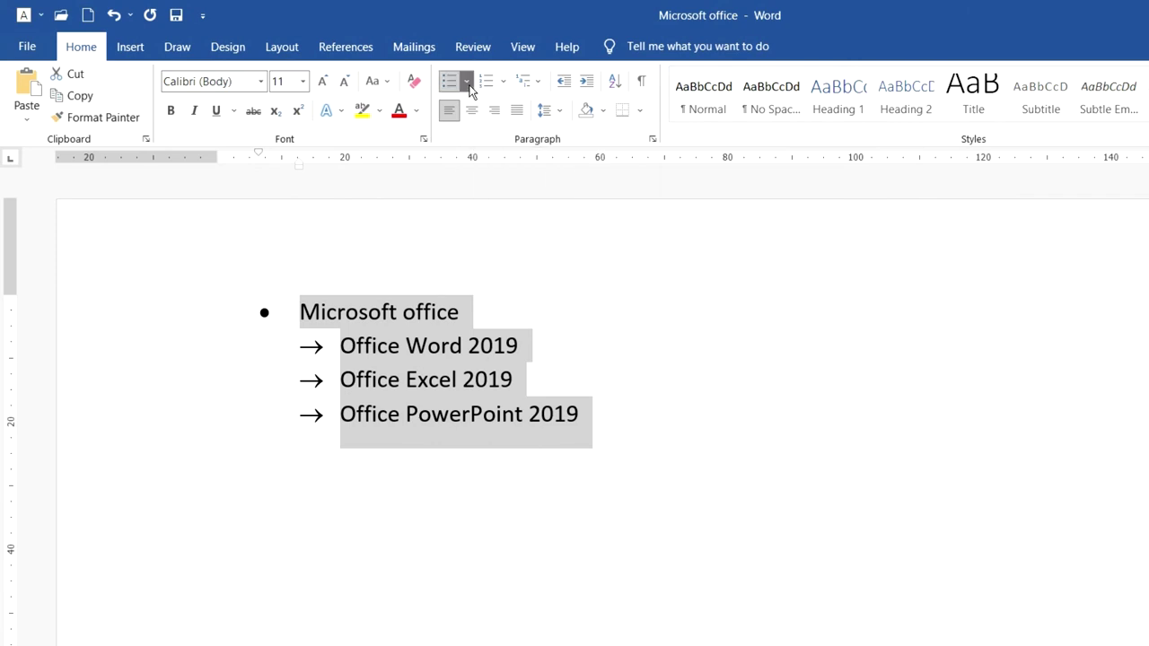
Set the bullet style of all four selected lines to None
{"action": "left_click", "coordinate": [467, 82]}
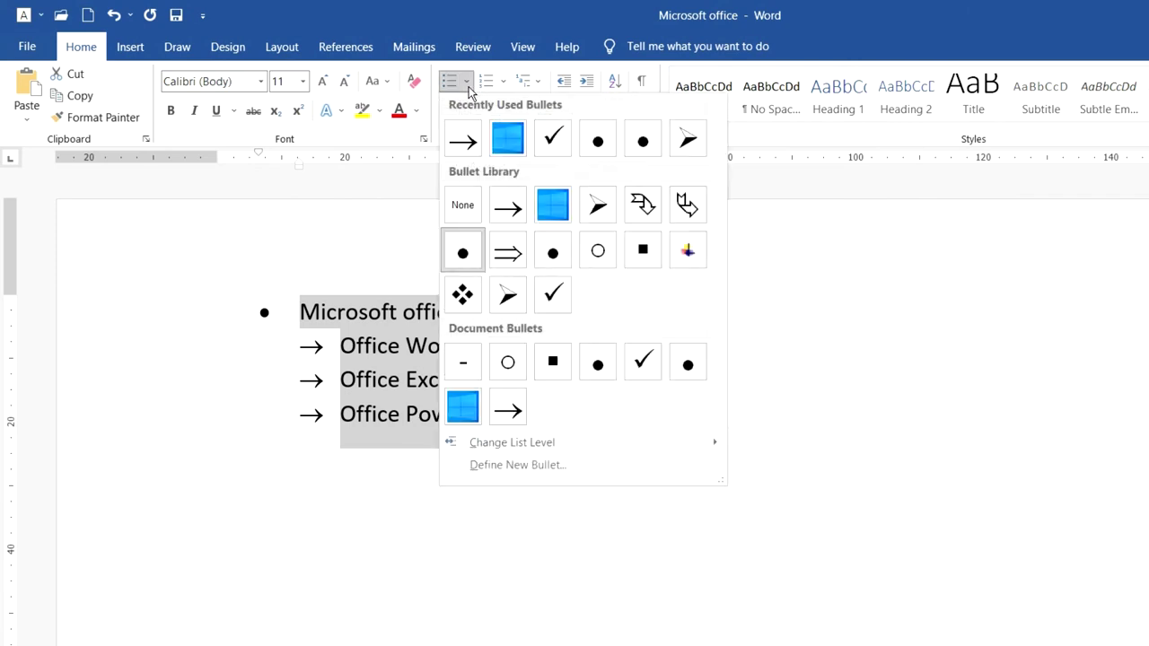
{"action": "left_click", "coordinate": [461, 218]}
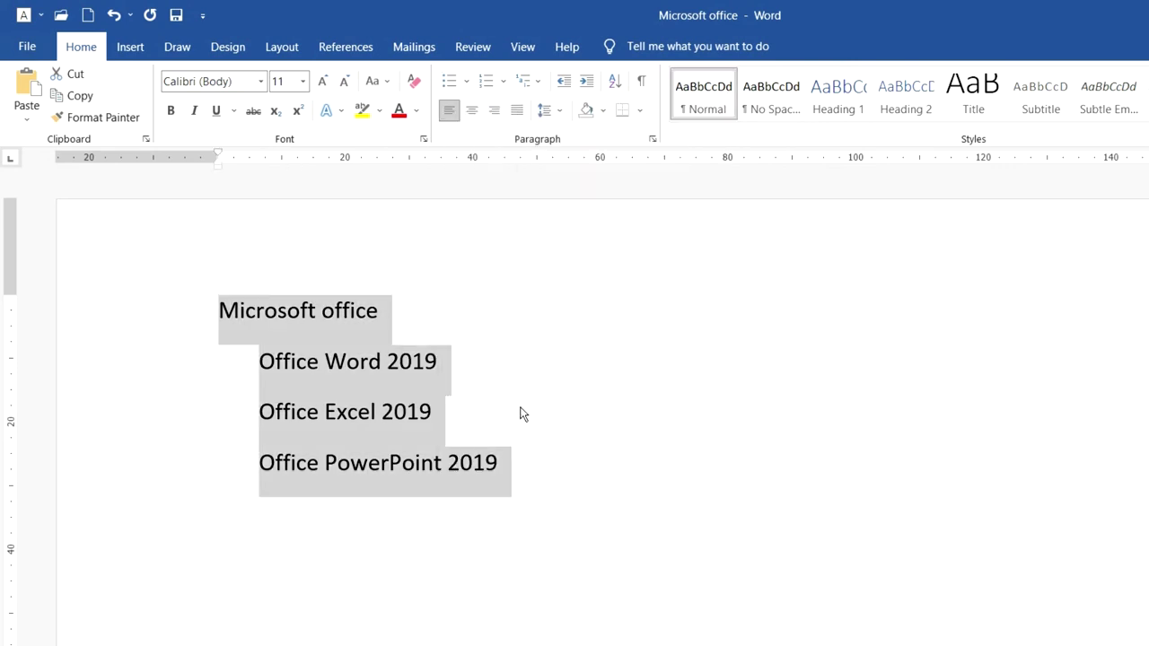